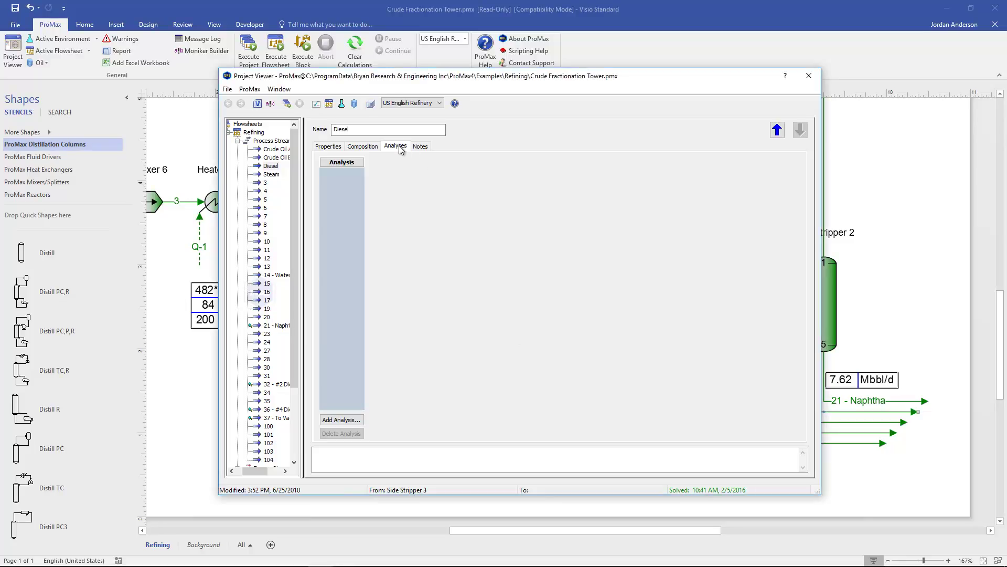
# Add a Fuel Properties analysis to the Diesel stream and solve it.
pyautogui.click(340, 419)
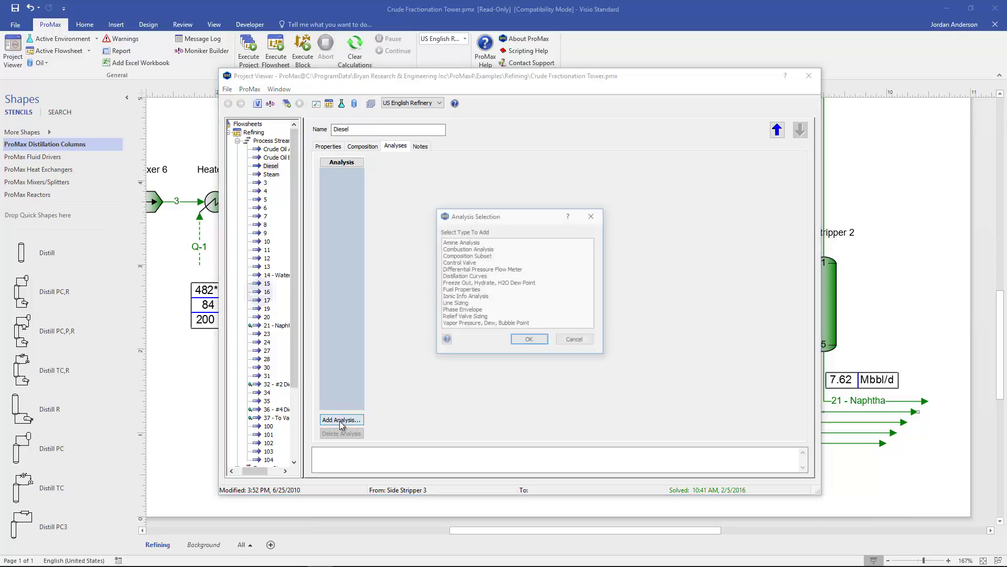
pyautogui.click(476, 291)
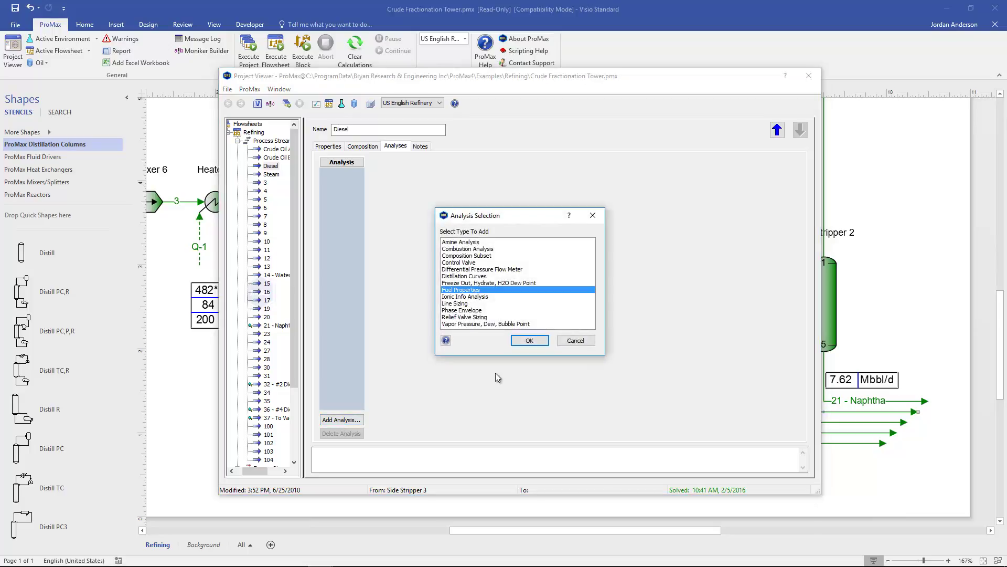
pyautogui.click(529, 340)
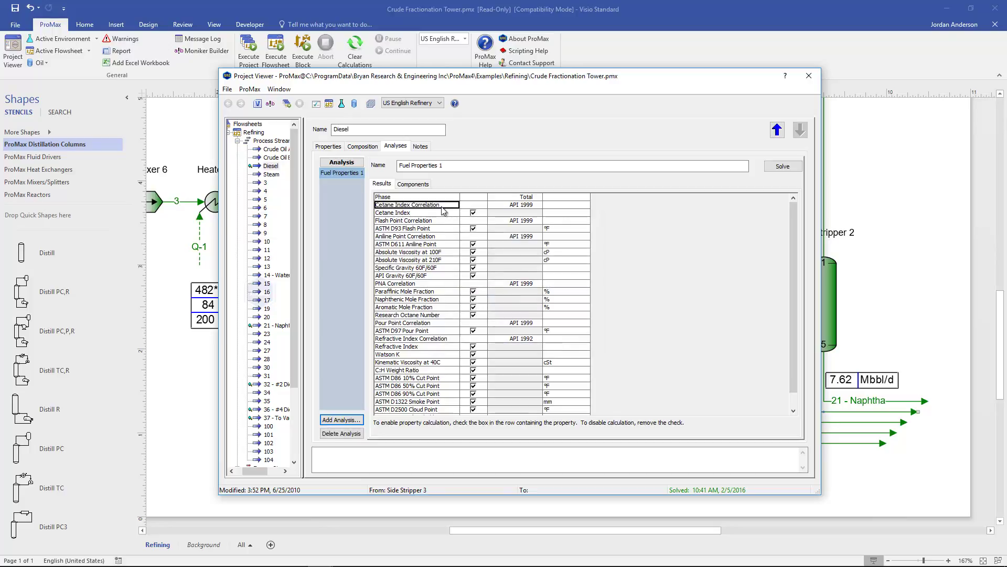
pyautogui.scroll(5, 444, 210)
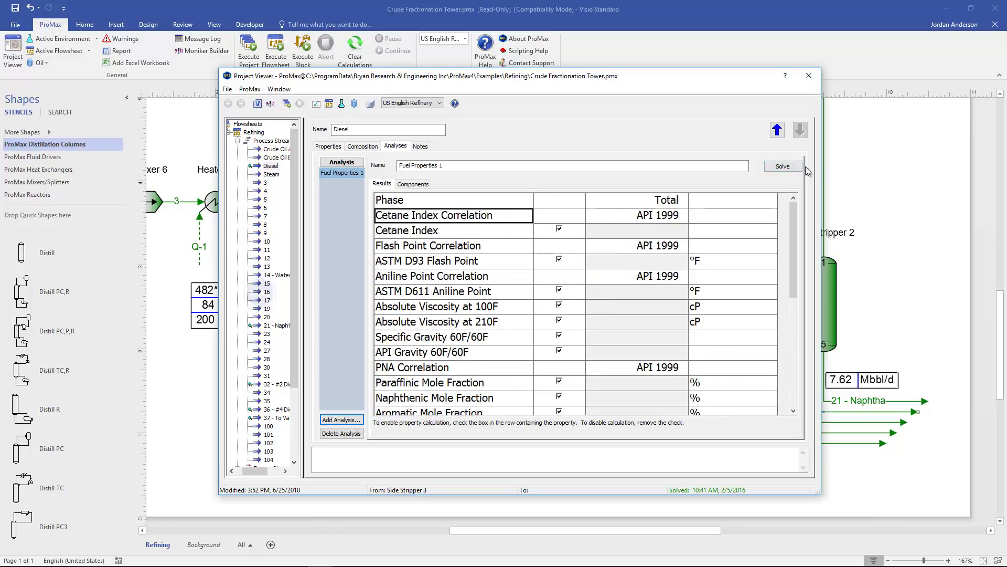
pyautogui.click(782, 166)
# Review the analysis phase and set the Cetane Index Correlation to API 1999.
pyautogui.click(461, 203)
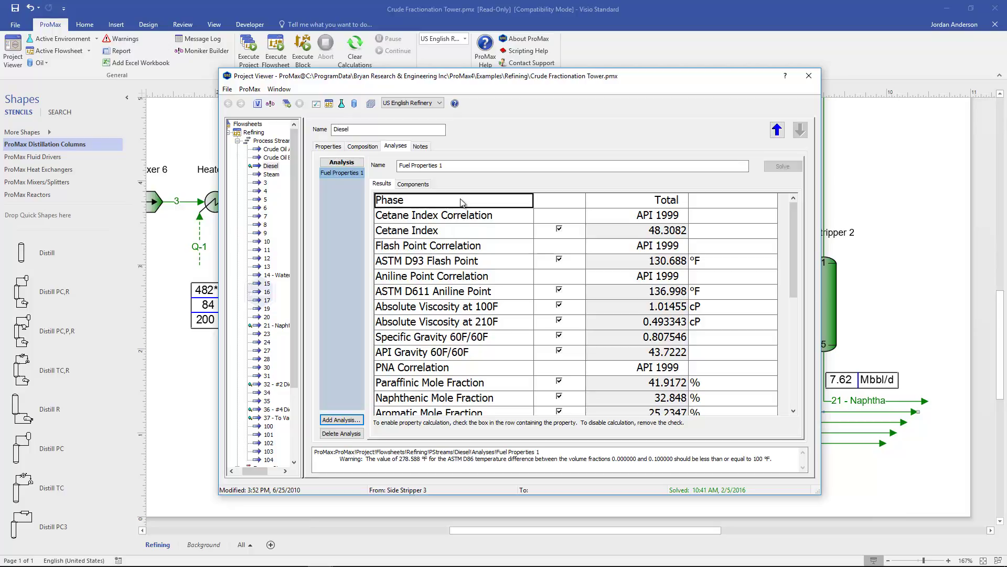
pyautogui.click(619, 206)
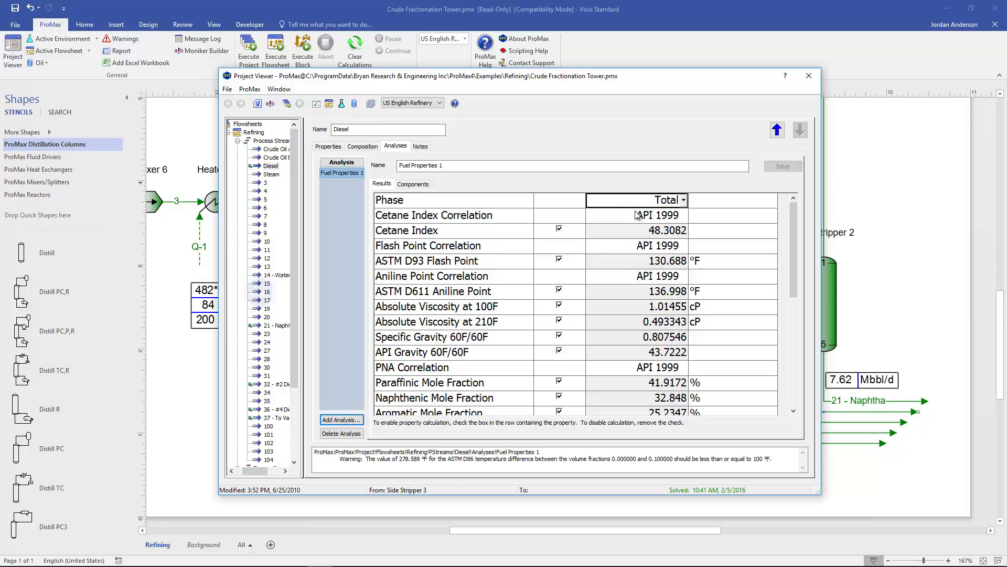
pyautogui.click(629, 218)
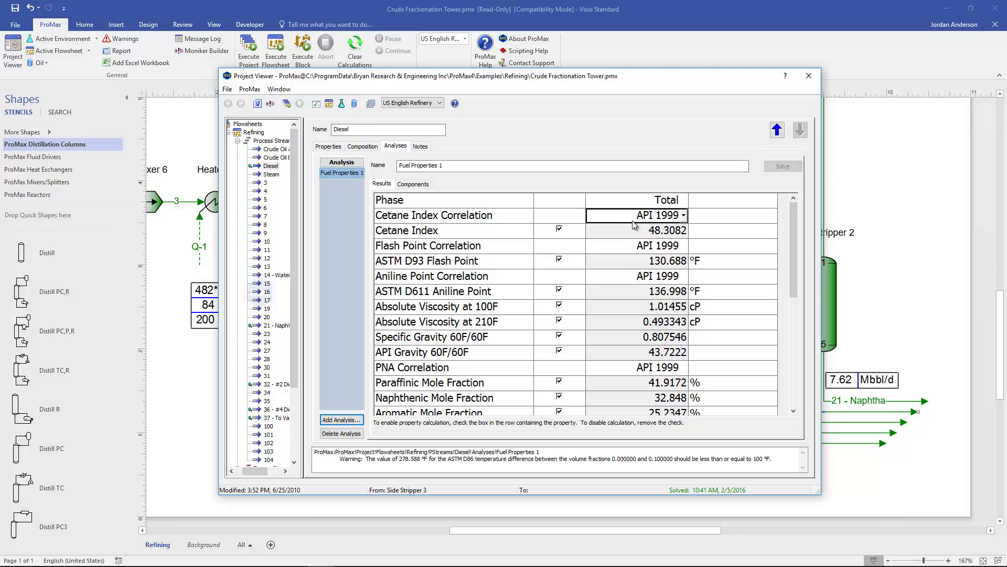
pyautogui.click(683, 216)
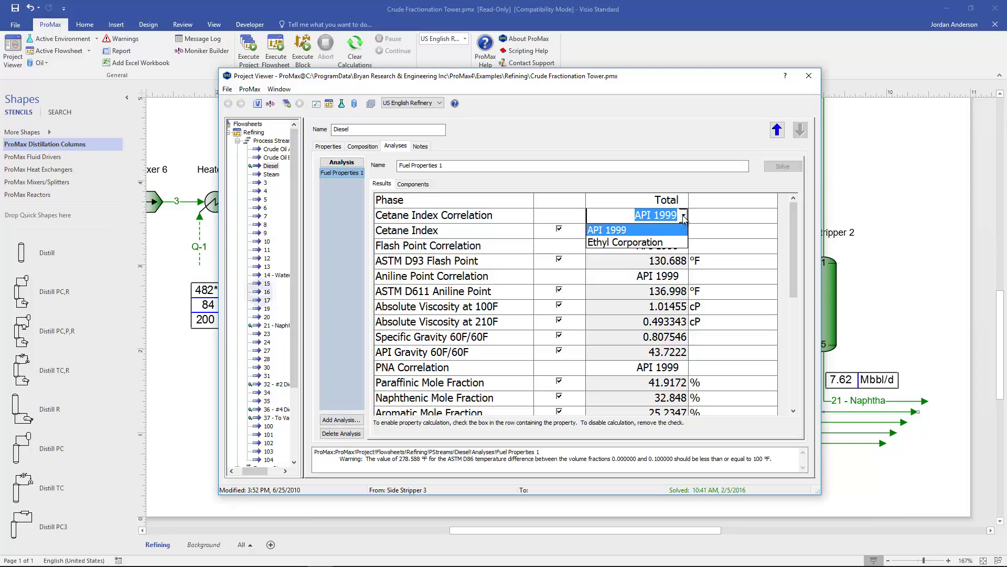
pyautogui.click(658, 231)
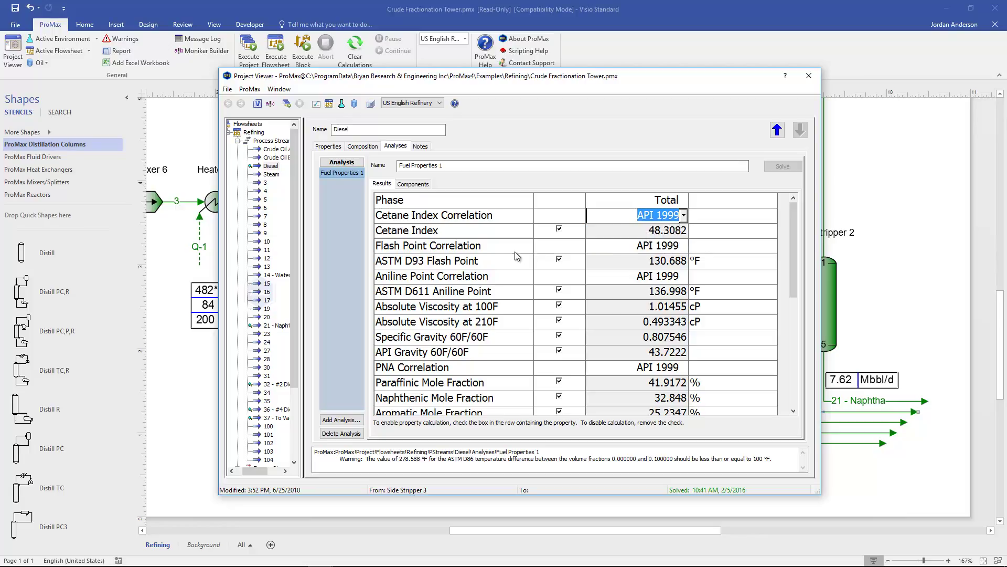
pyautogui.click(504, 251)
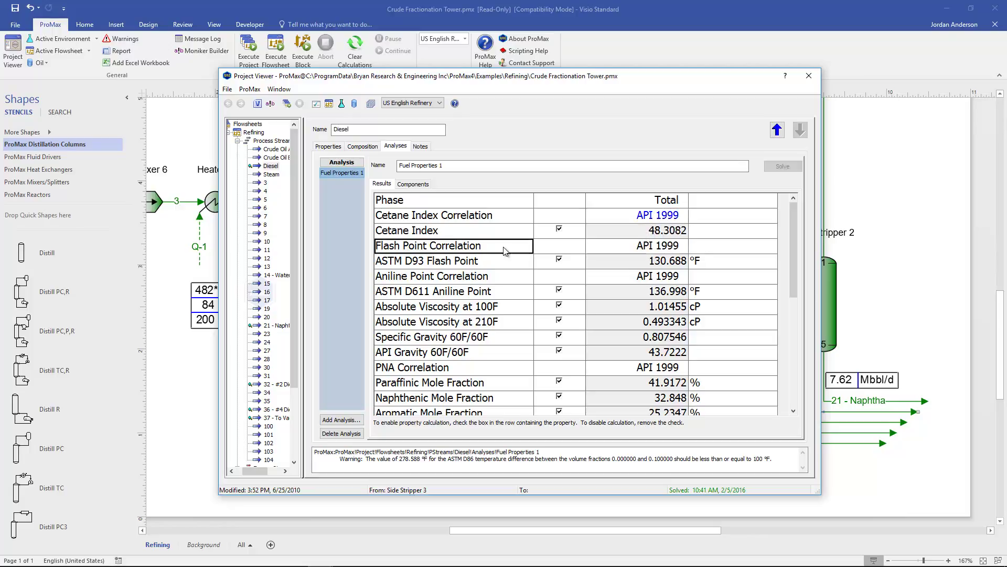
# Display the built-in description of the ASTM D93 Flash Point property and dismiss it.
pyautogui.click(507, 261)
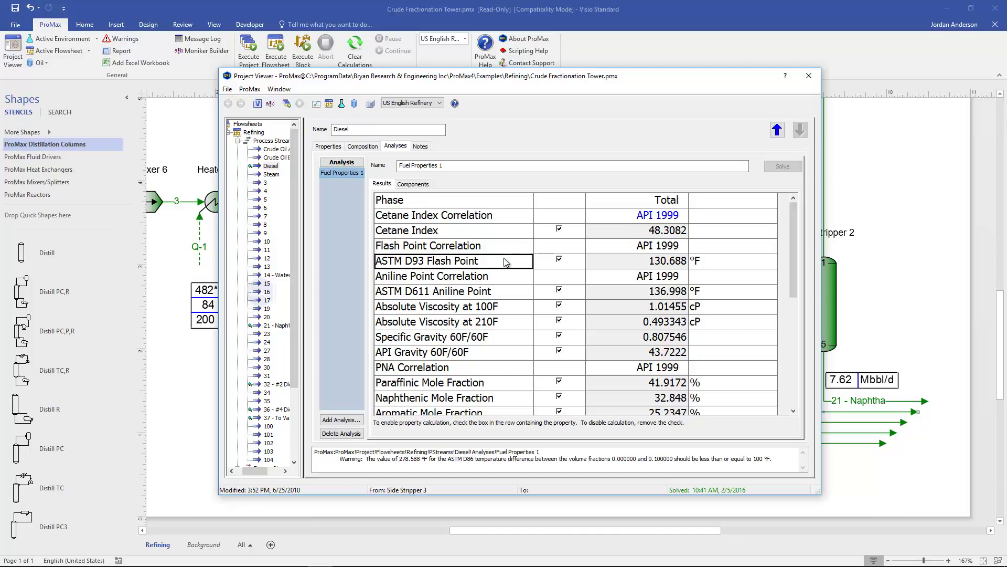
pyautogui.rightClick(500, 266)
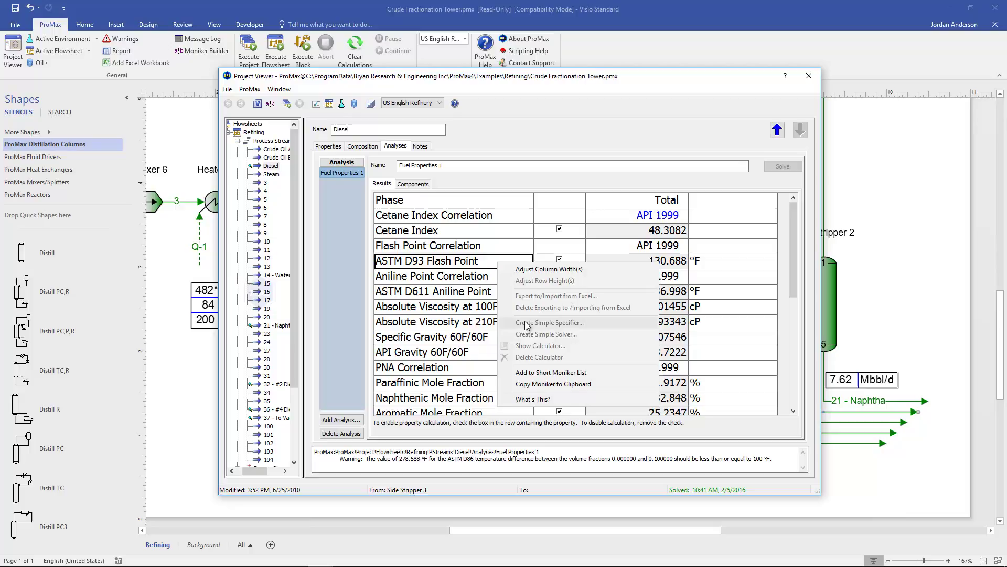
pyautogui.click(548, 400)
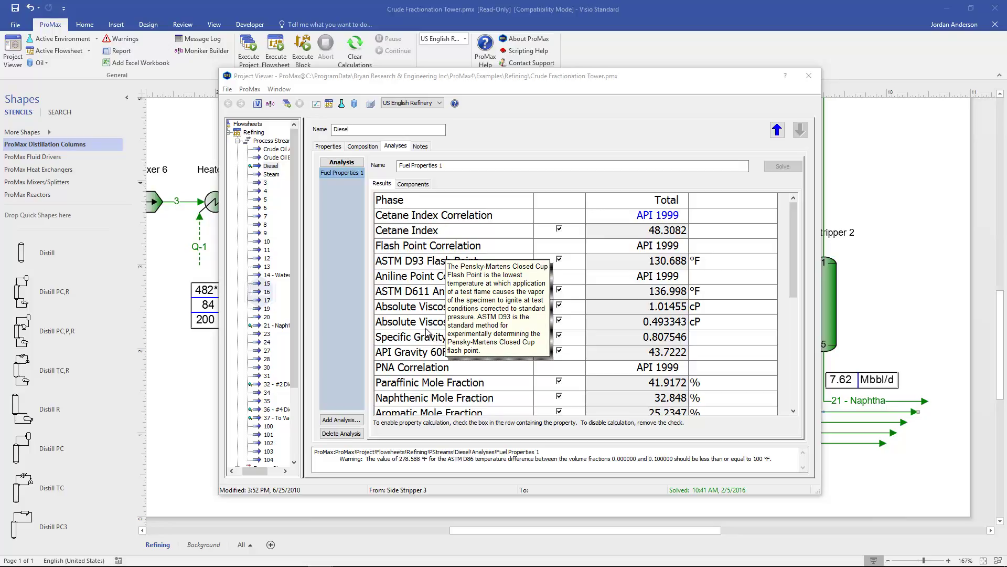
pyautogui.click(431, 299)
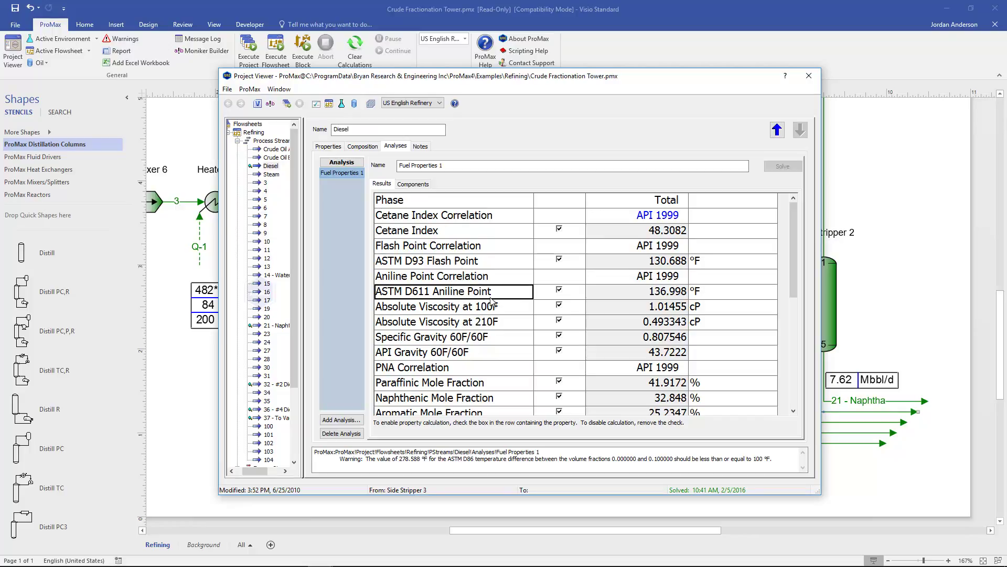
# Examine the viscosity, specific and API gravity, PNA composition, Research Octane Number and ASTM D97 Pour Point results.
pyautogui.click(505, 311)
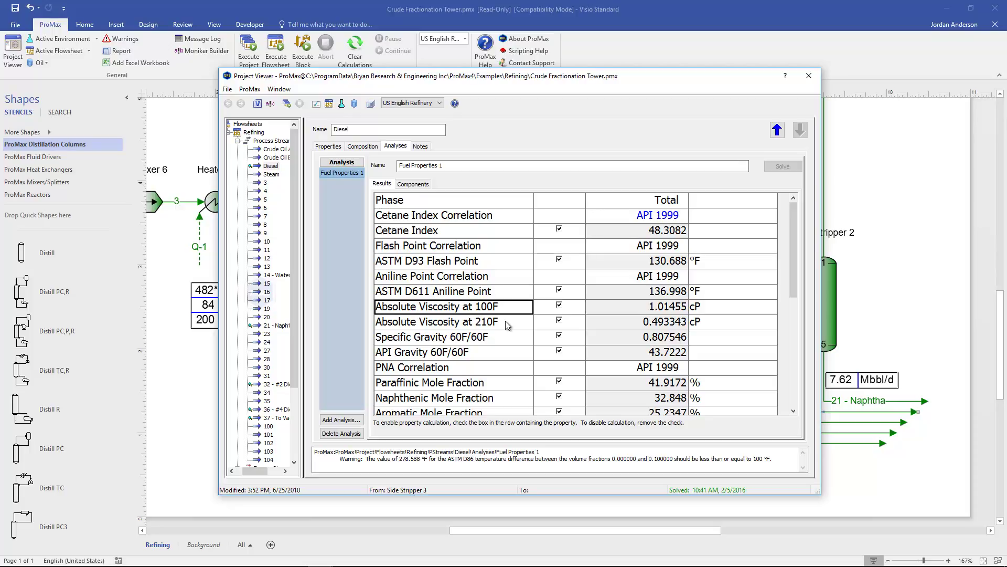
pyautogui.click(502, 340)
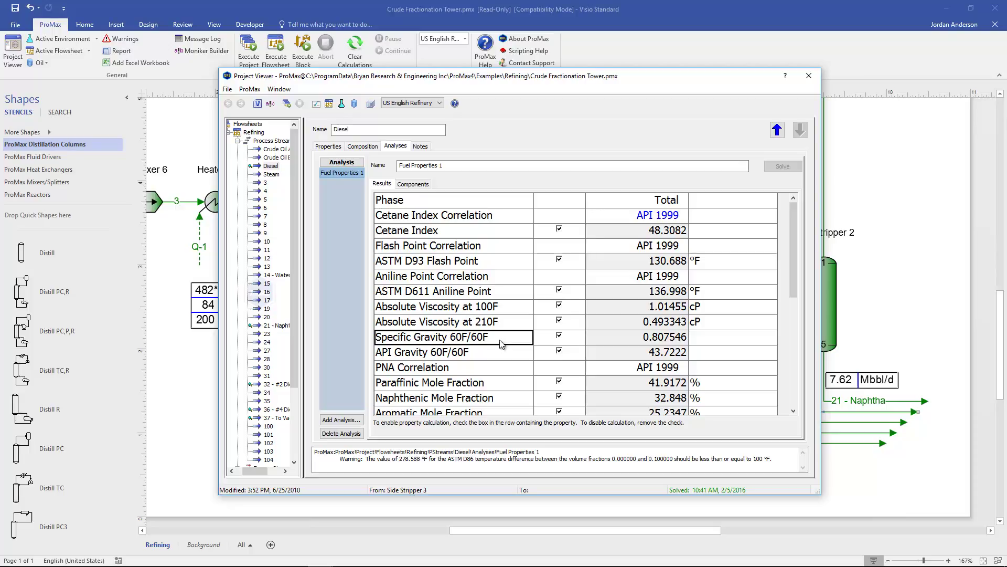
pyautogui.click(500, 353)
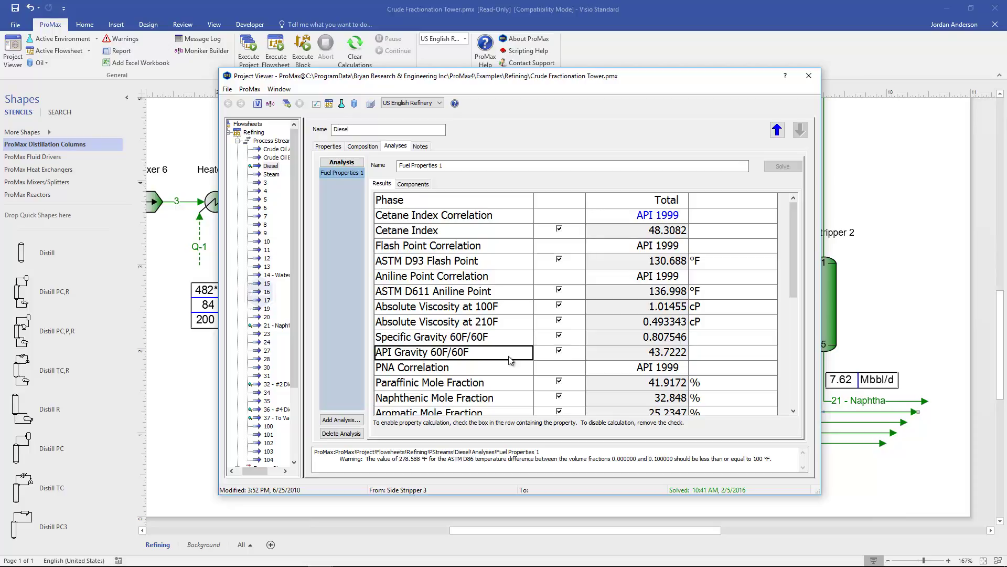
pyautogui.scroll(-1, 511, 351)
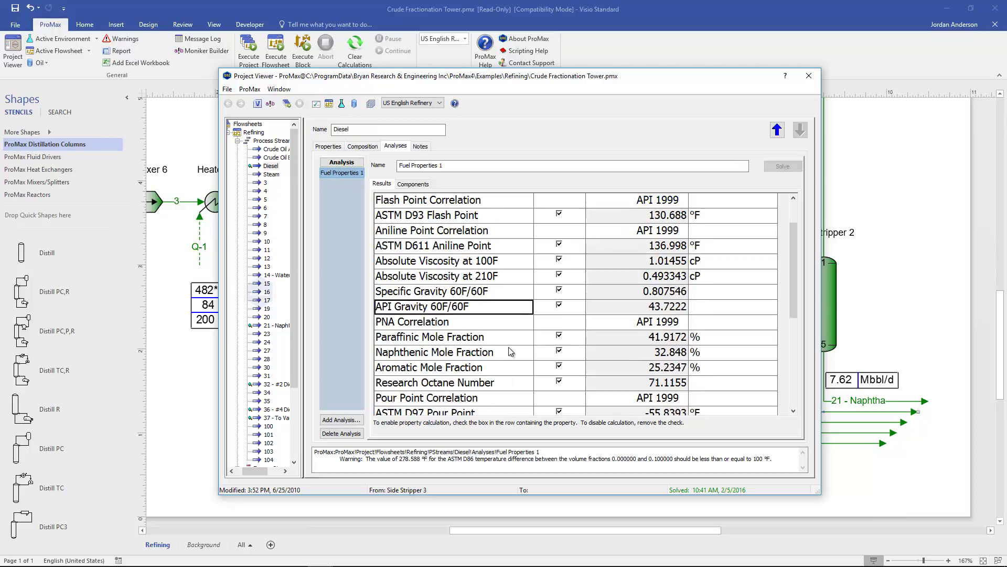
pyautogui.scroll(-1, 511, 352)
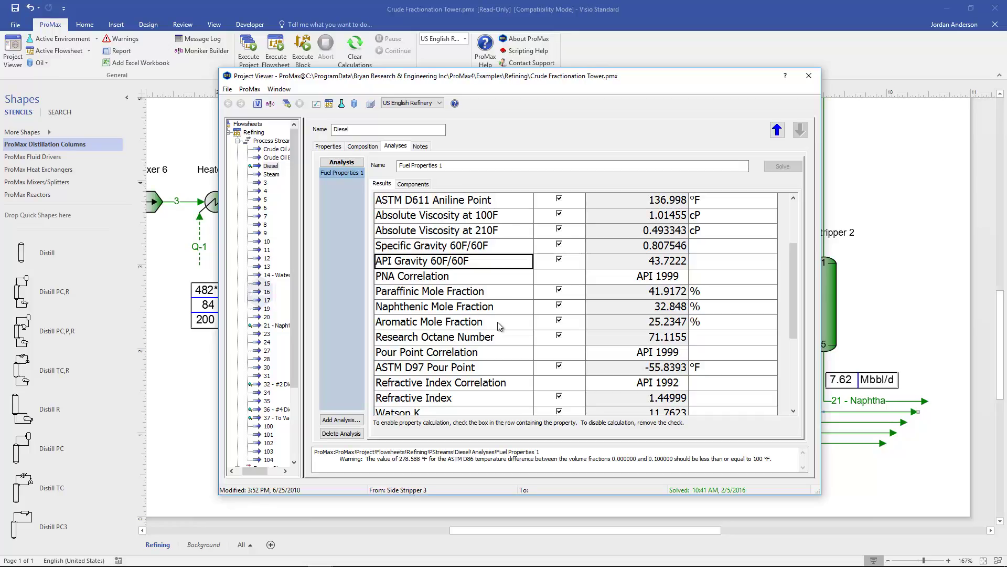
pyautogui.click(624, 276)
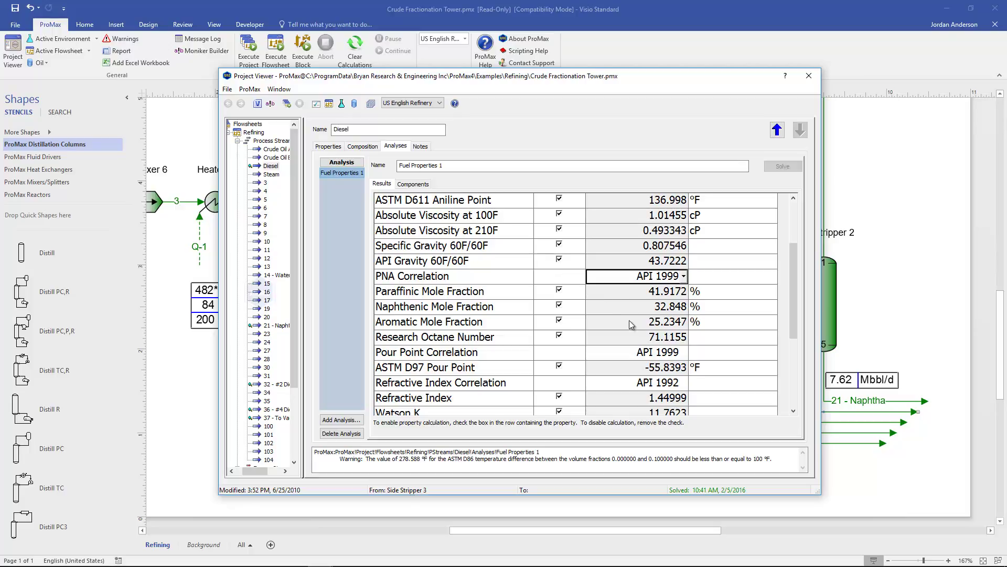
pyautogui.moveTo(629, 321)
pyautogui.click(508, 338)
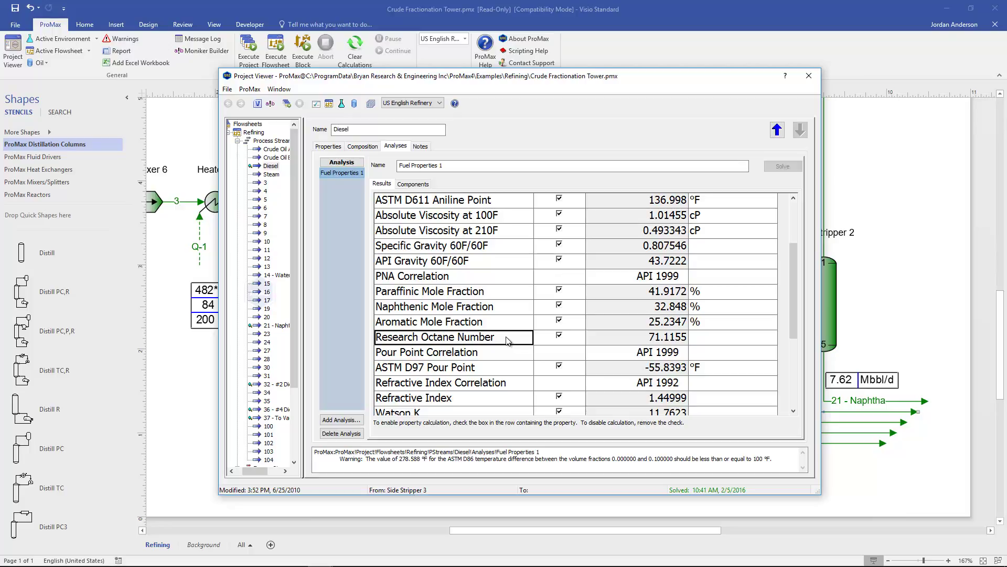
pyautogui.click(509, 368)
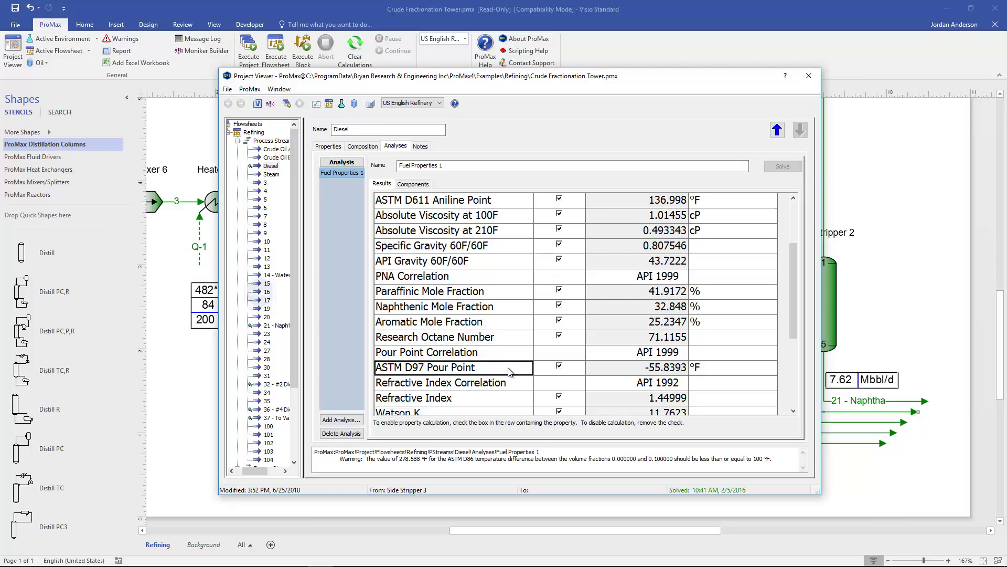
# Examine the results from Refractive Index, Watson K and Kinematic Viscosity through C:H Weight Ratio, D86 cut points, Smoke Point and Cloud Point.
pyautogui.scroll(-3, 508, 368)
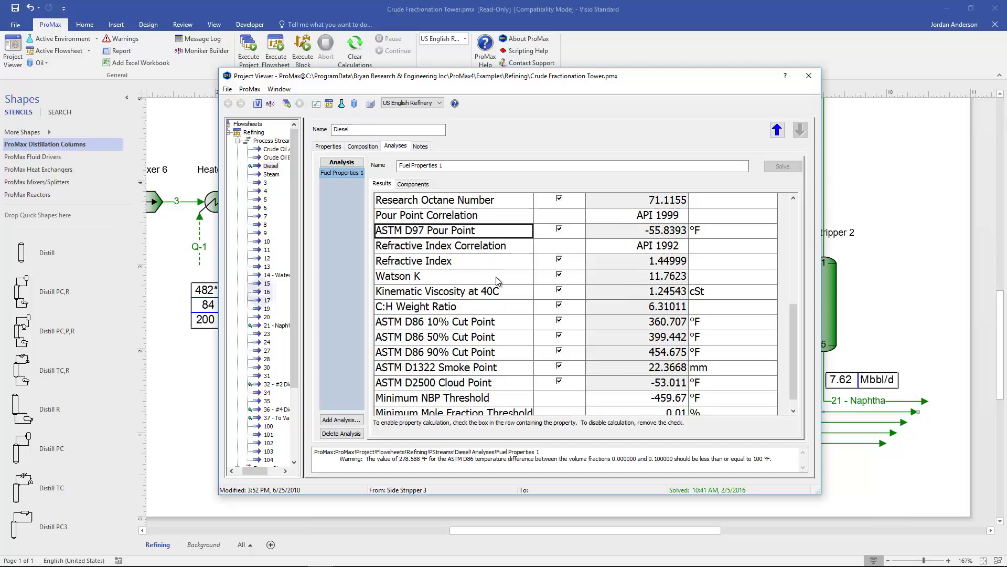
pyautogui.click(497, 265)
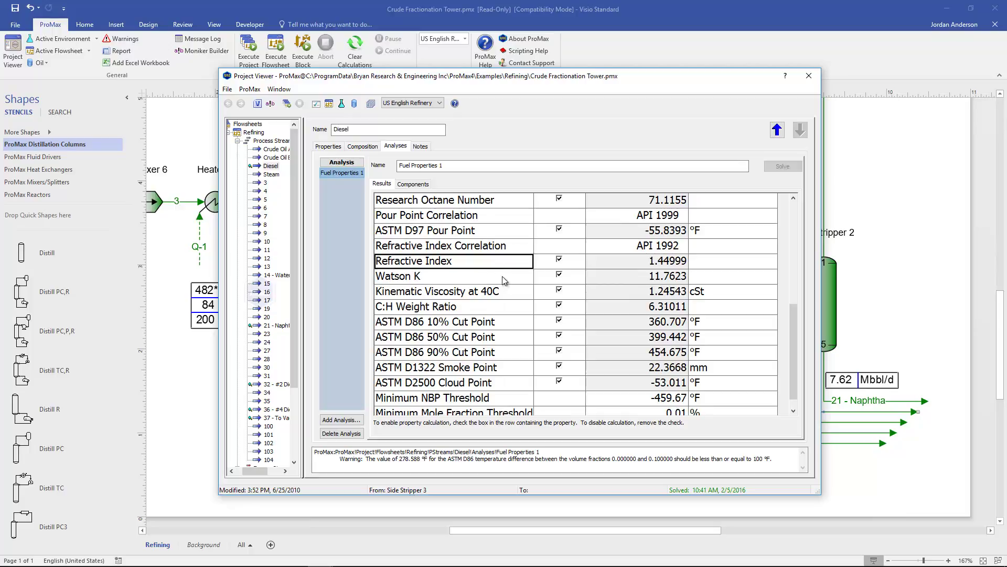
pyautogui.click(502, 277)
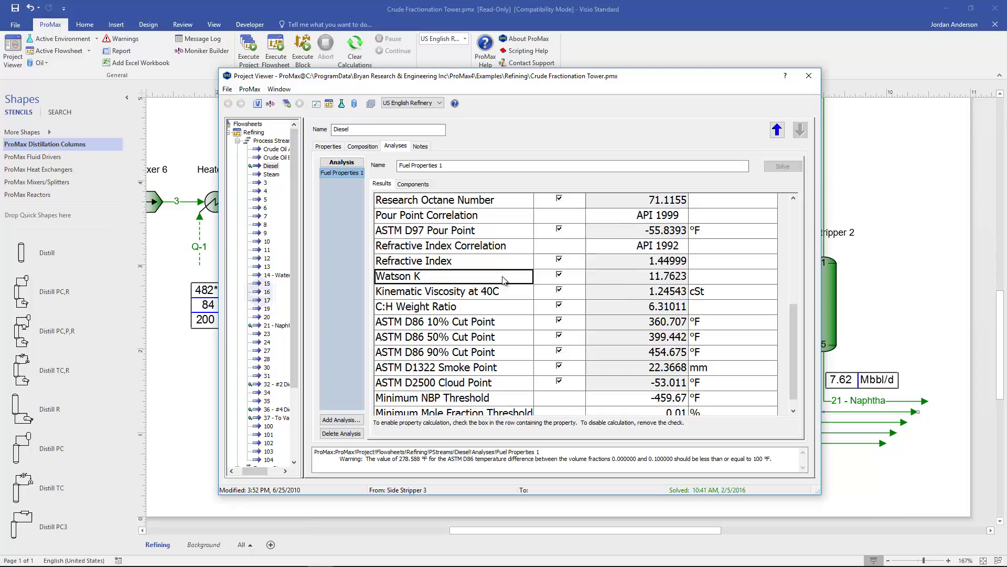
pyautogui.click(510, 295)
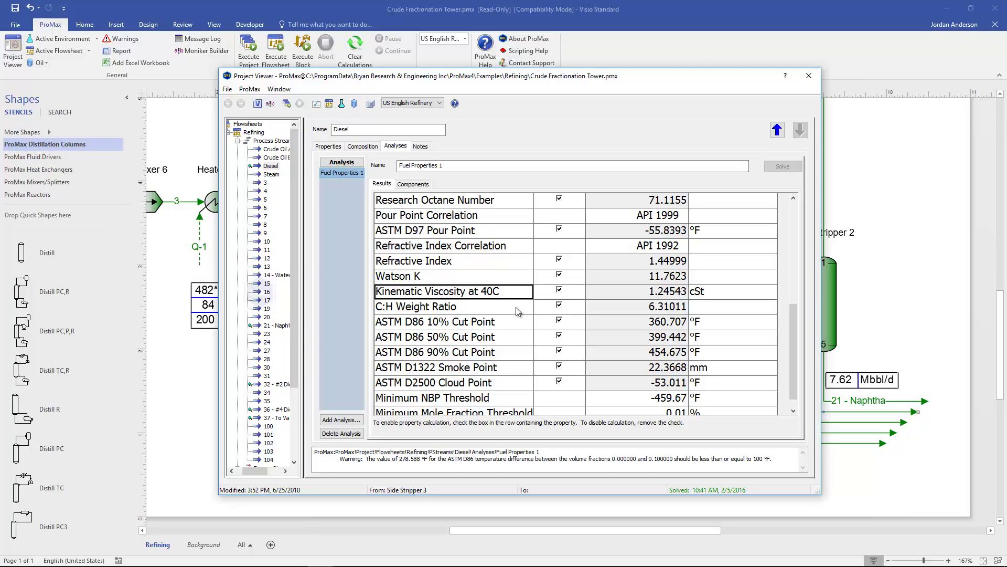
pyautogui.click(518, 311)
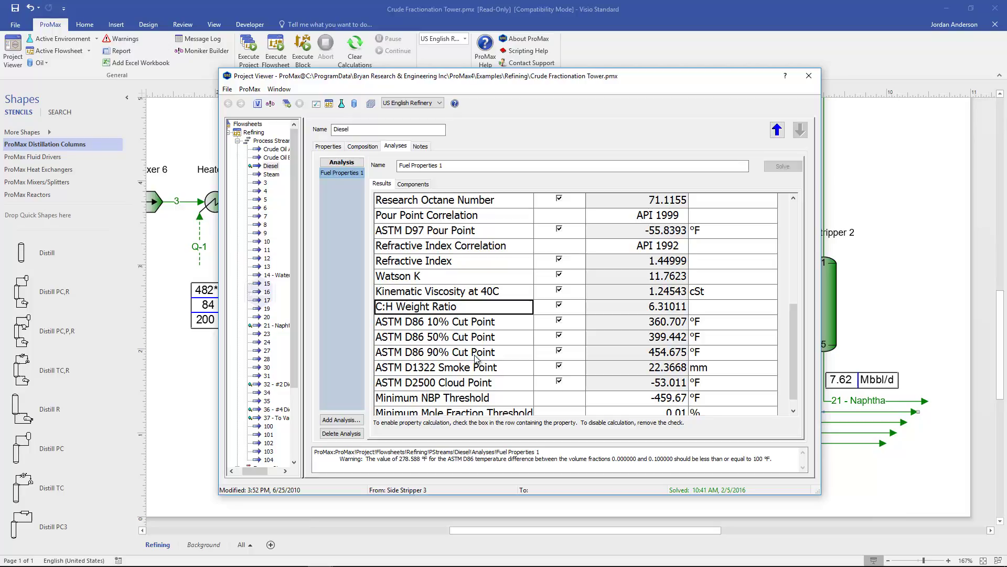
pyautogui.click(488, 367)
pyautogui.click(512, 384)
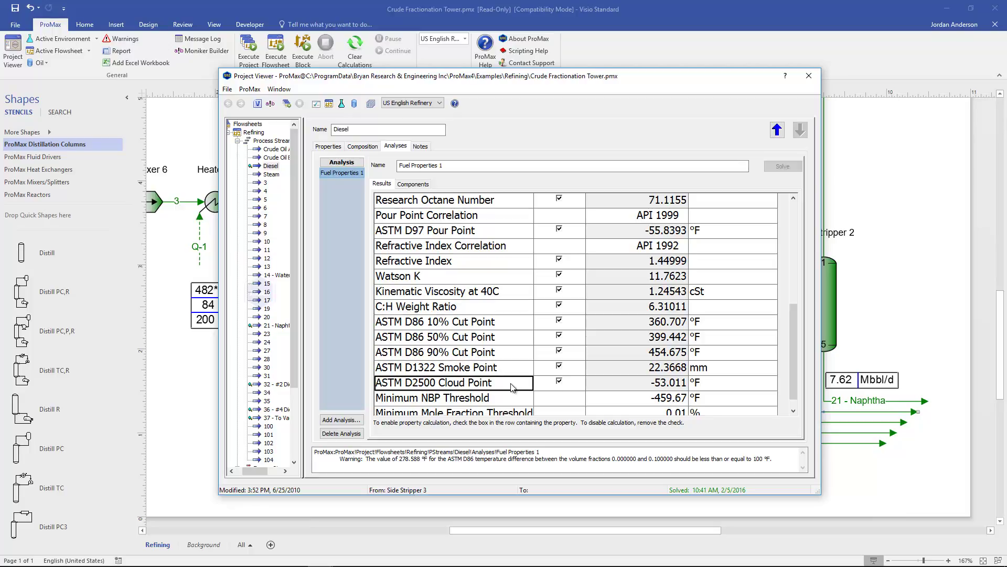
# Inspect the Minimum NBP Threshold and Minimum Mole Fraction Threshold settings of the fuel properties analysis.
pyautogui.scroll(-1, 508, 374)
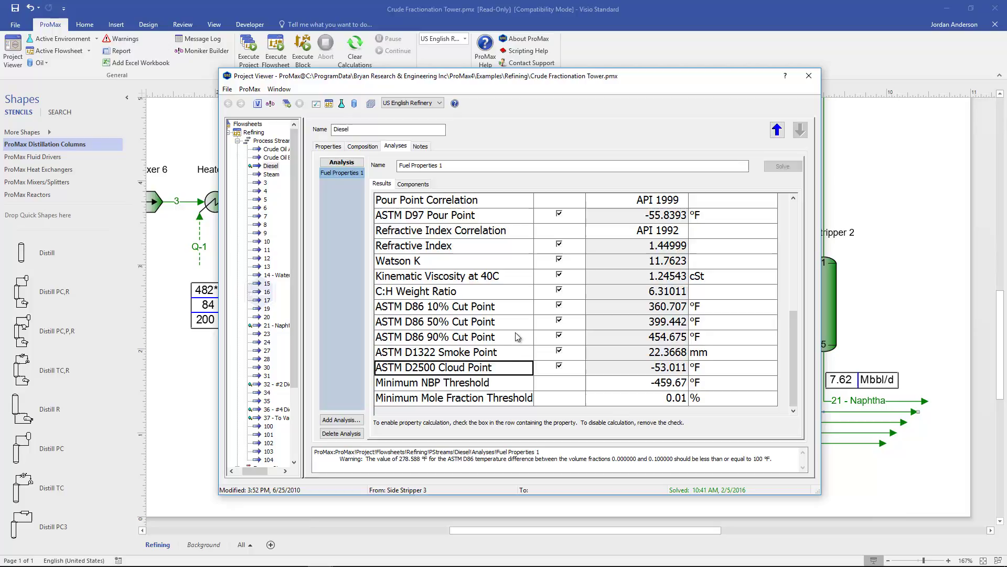
pyautogui.click(512, 384)
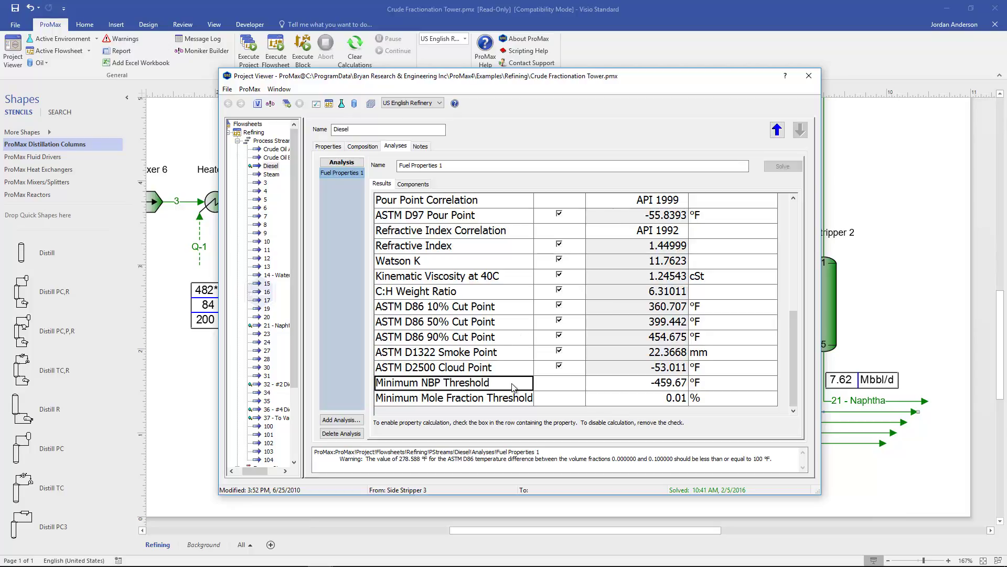
pyautogui.click(623, 389)
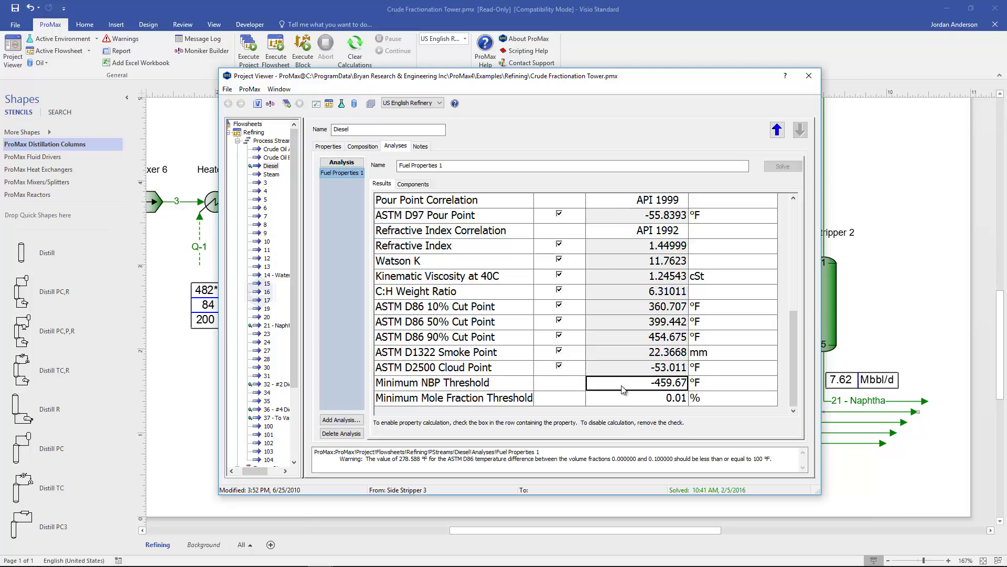
pyautogui.click(636, 385)
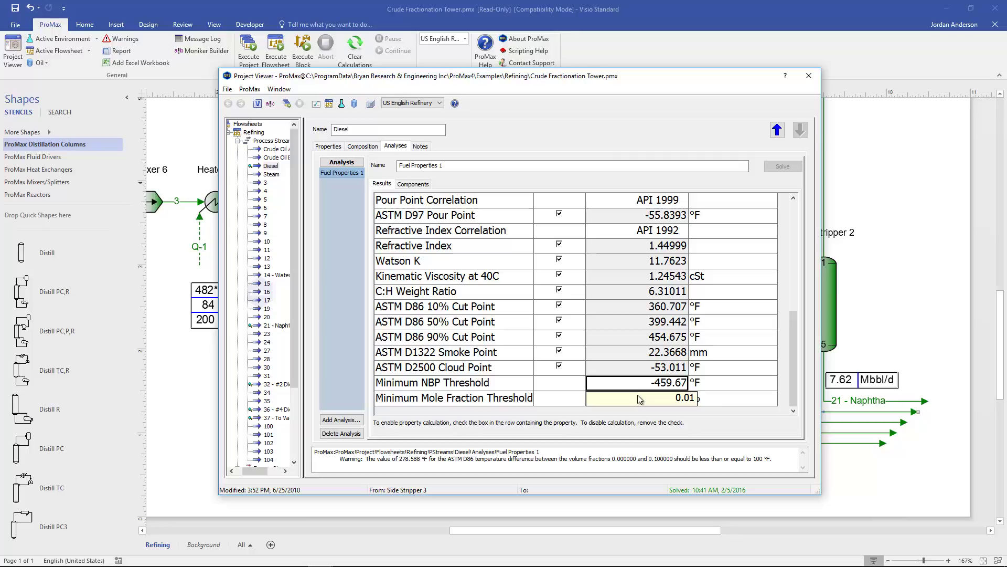
pyautogui.click(635, 400)
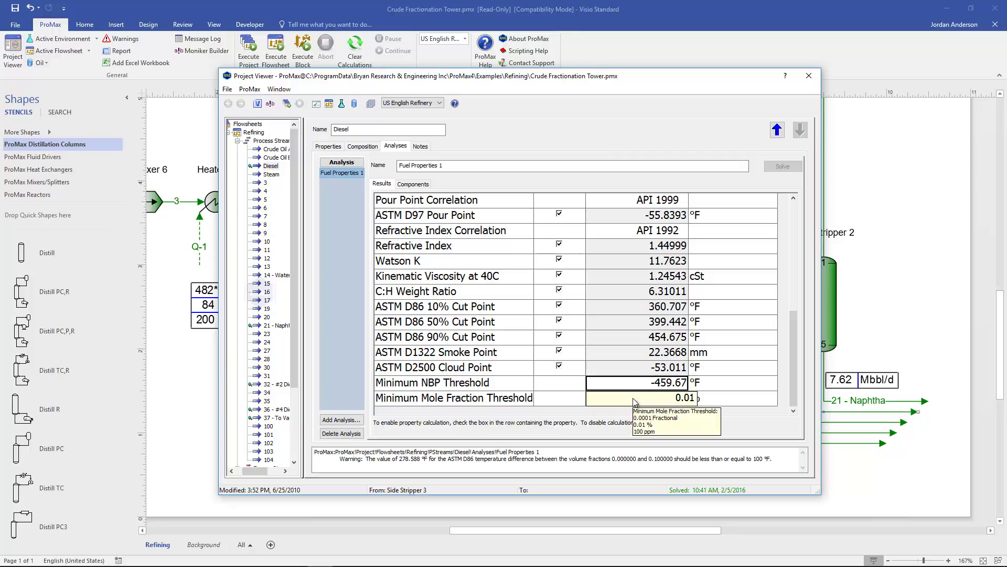
pyautogui.press('Return')
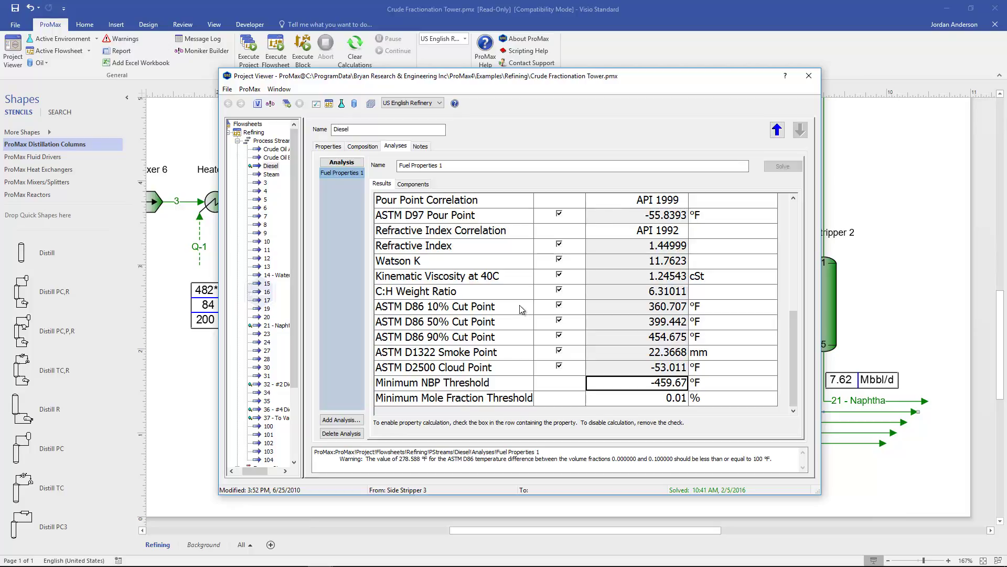
pyautogui.click(501, 402)
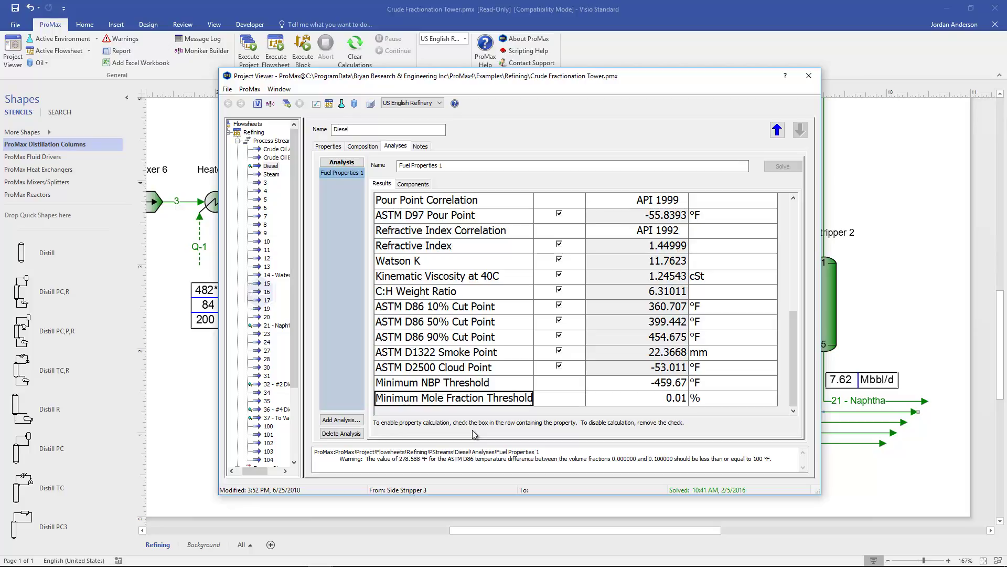
pyautogui.click(638, 402)
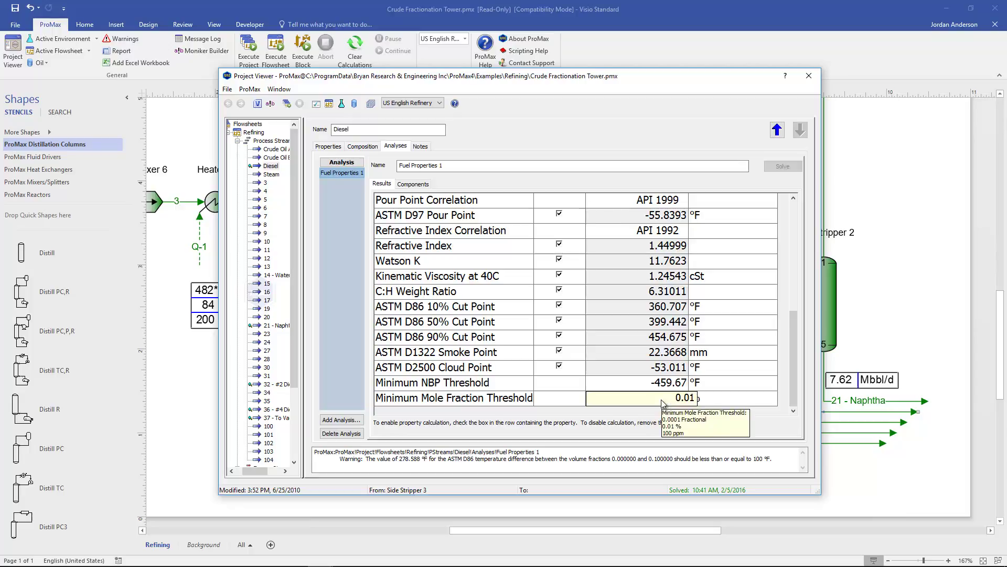
# Show the analysis's selected components and review the available component subsets, leaving Dry Basis selected.
pyautogui.click(414, 184)
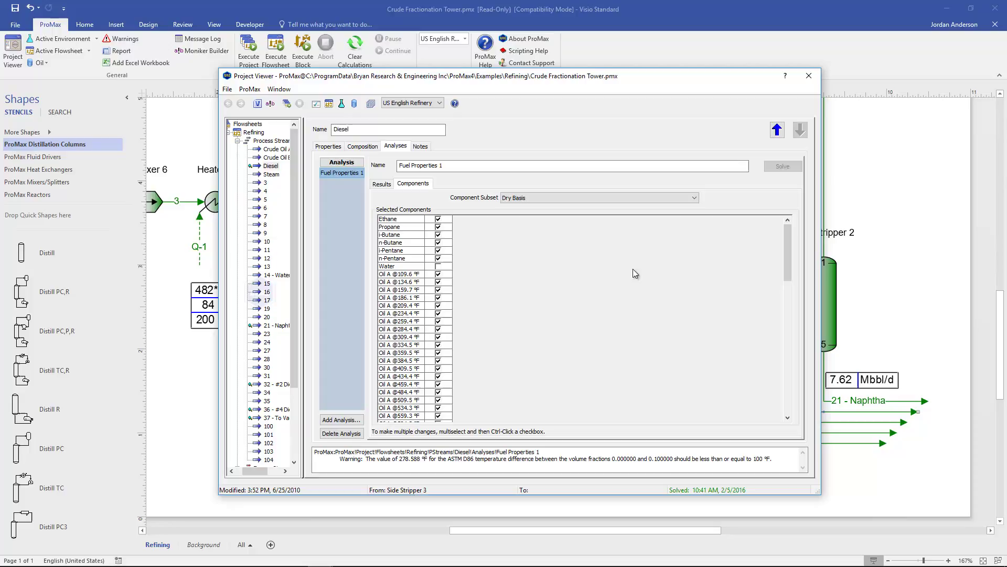
pyautogui.click(694, 198)
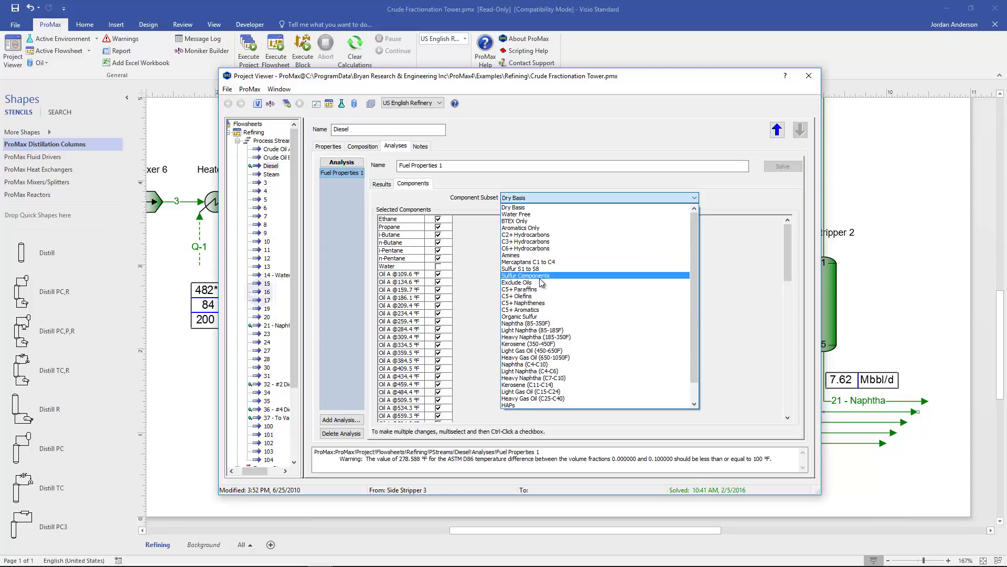
pyautogui.click(484, 328)
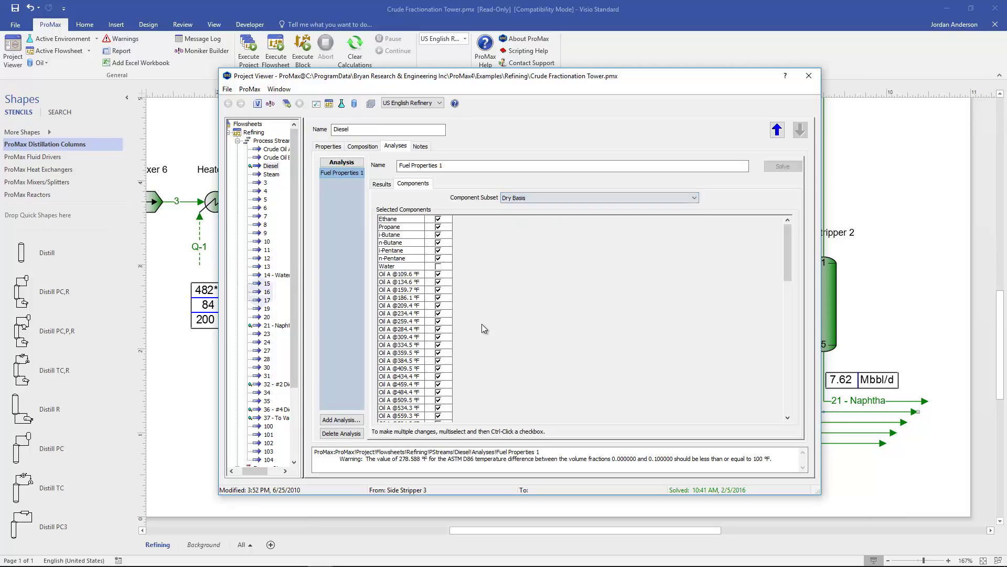